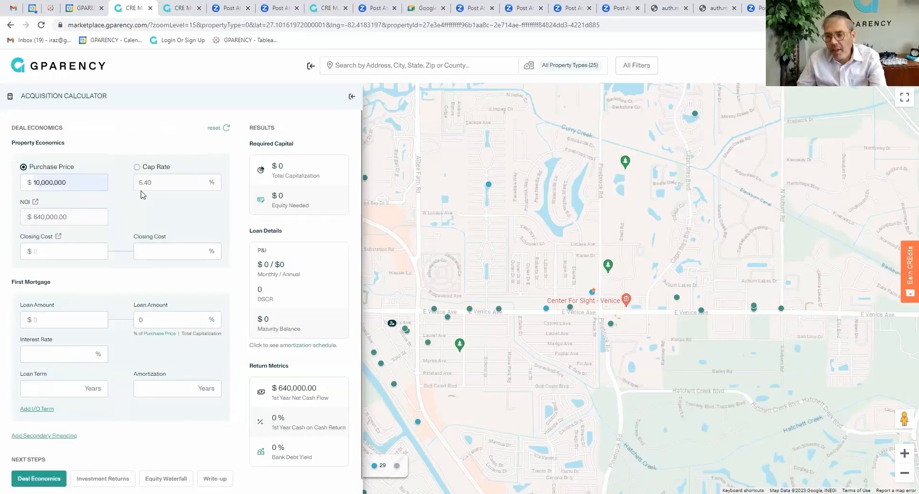
Base the property economics on a 7% cap rate and set the closing cost to 3%.
{"action": "left_click", "coordinate": [137, 166]}
{"action": "left_click", "coordinate": [160, 181]}
{"action": "type", "text": "7"}
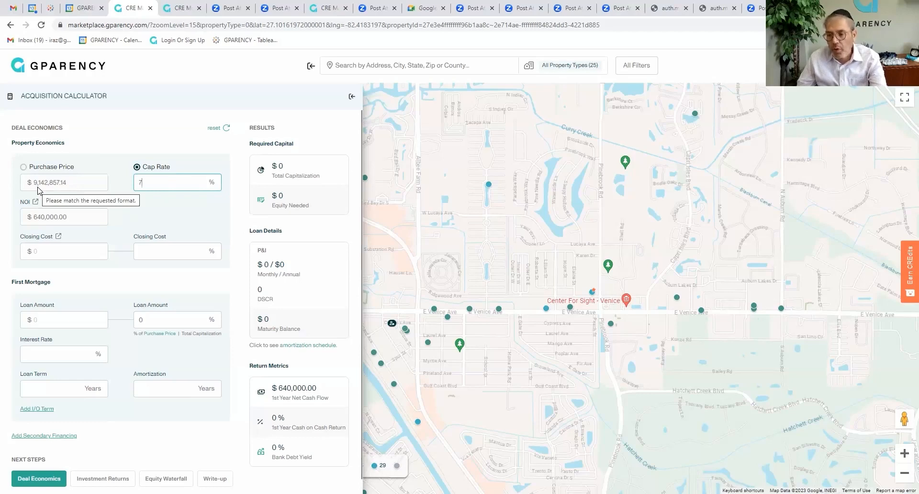
{"action": "left_click", "coordinate": [166, 251]}
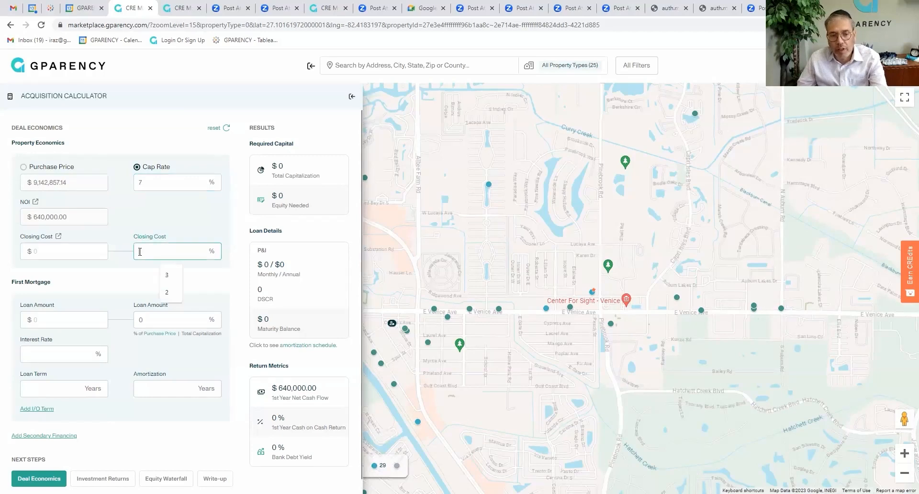
{"action": "left_click", "coordinate": [168, 275]}
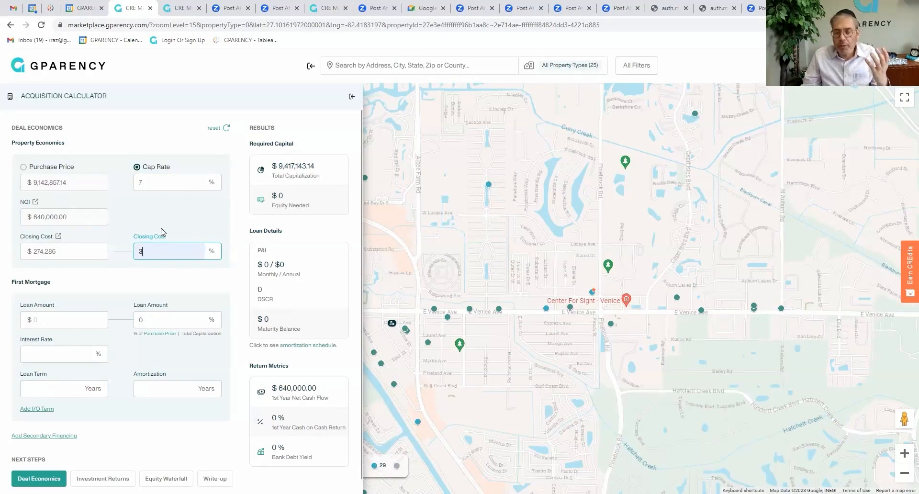
Set the first mortgage loan amount to 75% of the purchase price.
{"action": "scroll", "coordinate": [127, 273], "scroll_direction": "down", "scroll_amount": 1}
{"action": "left_click", "coordinate": [68, 308]}
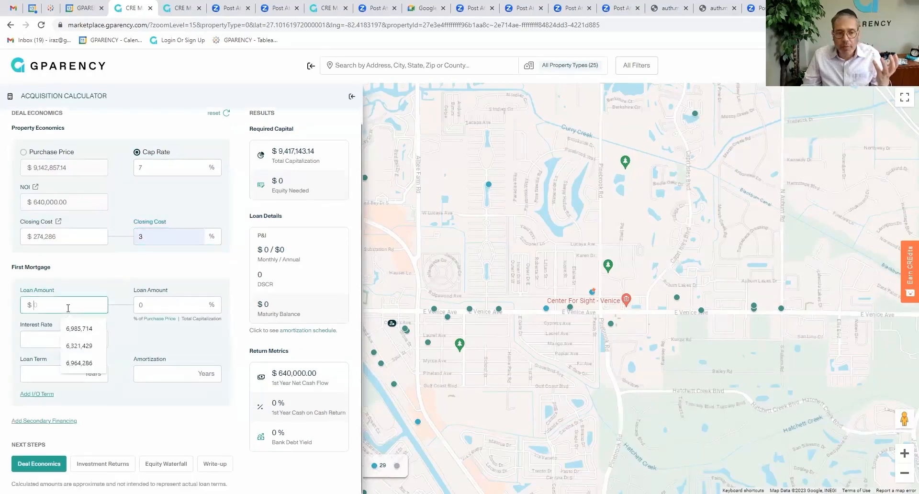
{"action": "left_click", "coordinate": [143, 304]}
{"action": "type", "text": "75"}
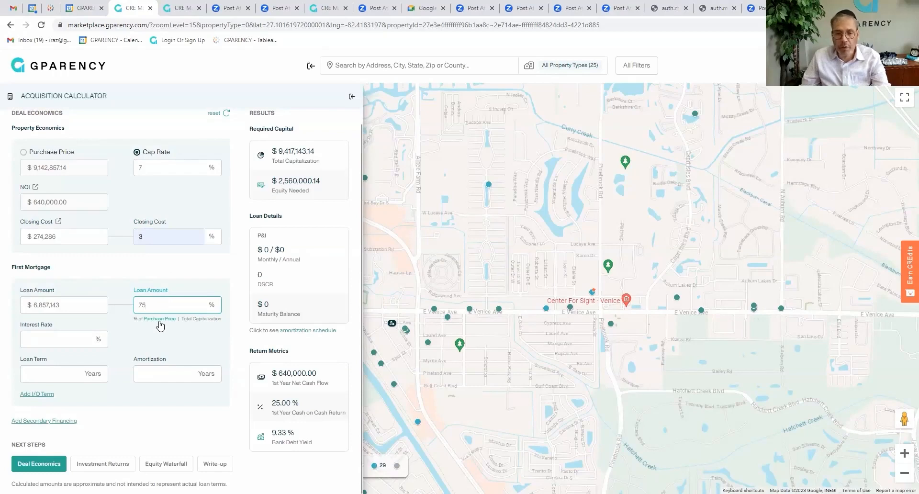
Set the first mortgage to a 6% interest rate, a 10-year loan term and a 30-year amortization.
{"action": "left_click", "coordinate": [67, 343]}
{"action": "type", "text": "6"}
{"action": "left_click", "coordinate": [29, 376]}
{"action": "left_click", "coordinate": [52, 399]}
{"action": "left_click", "coordinate": [160, 372]}
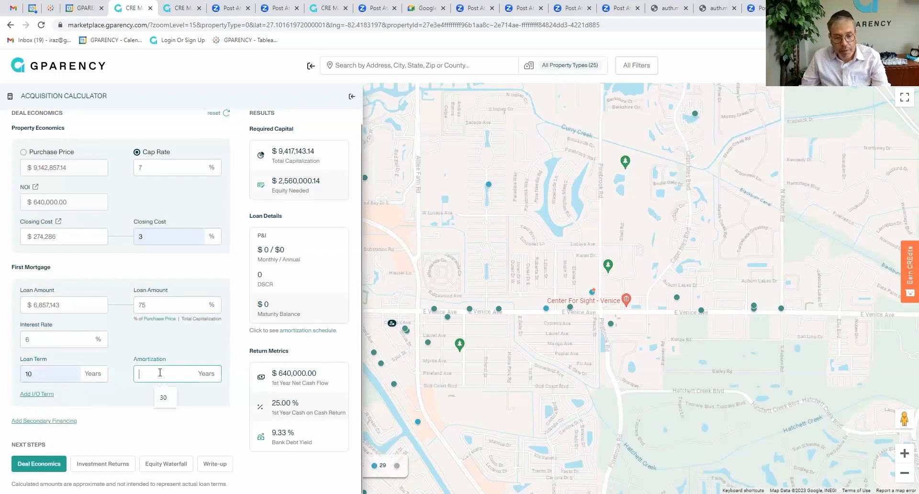
{"action": "left_click", "coordinate": [163, 397]}
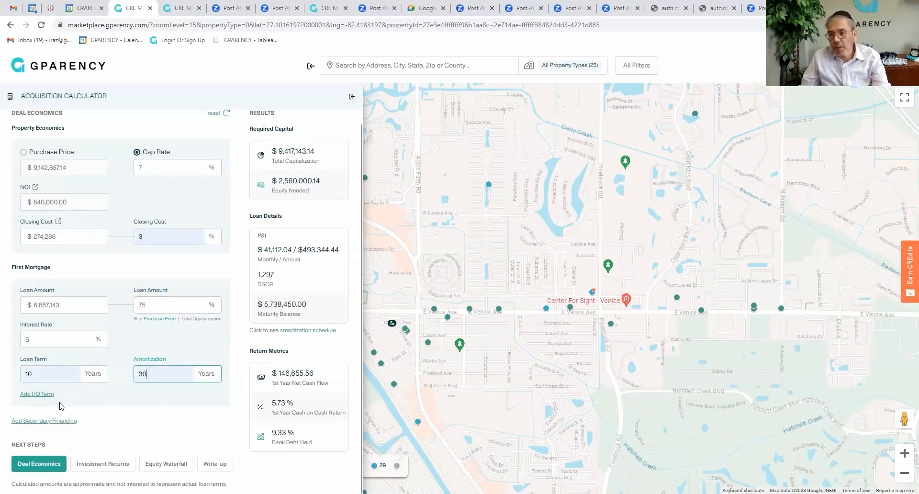
Add an interest-only term of 2 years to the first mortgage.
{"action": "left_click", "coordinate": [48, 395]}
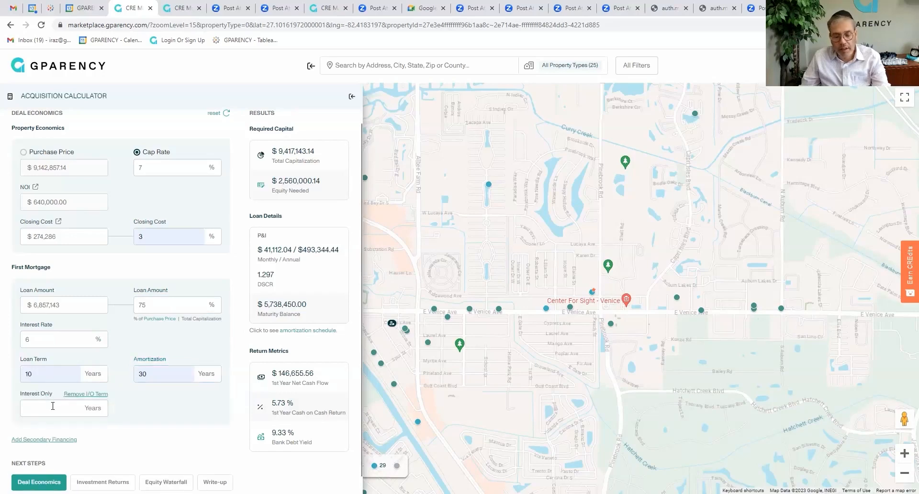
{"action": "left_click", "coordinate": [53, 407]}
{"action": "type", "text": "2"}
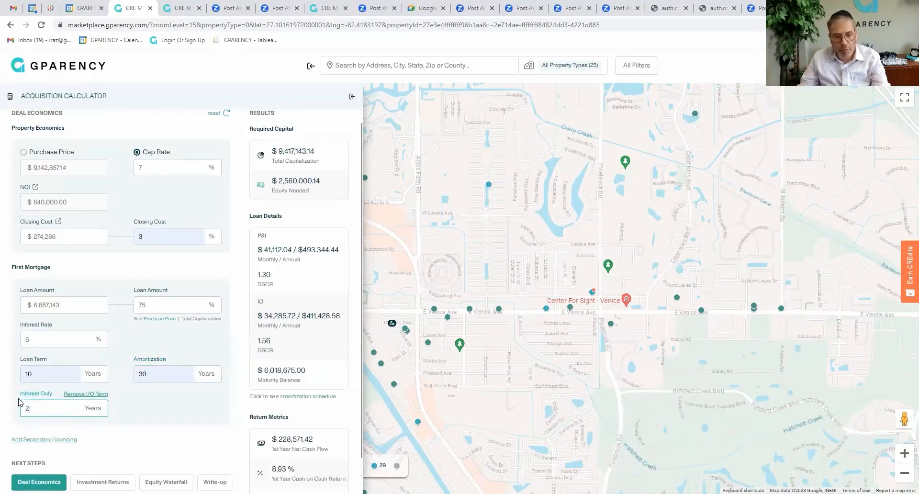
{"action": "left_click", "coordinate": [174, 420]}
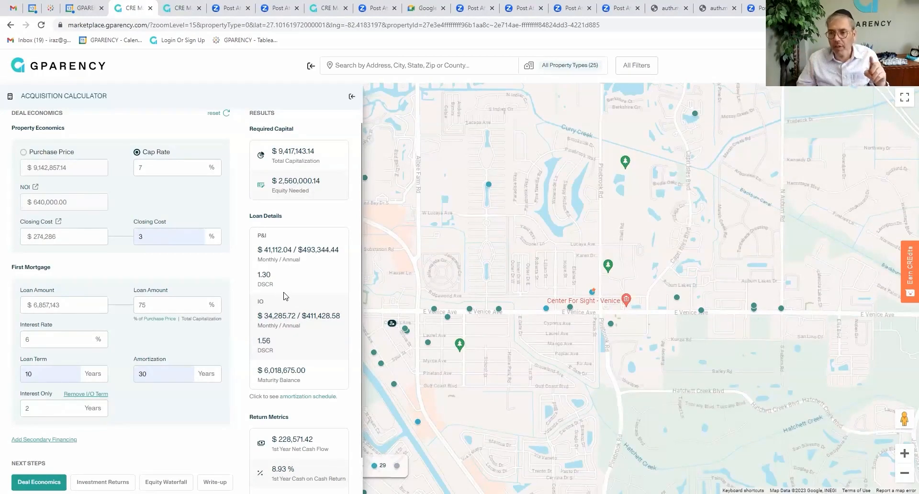
Examine the first-year return metrics and bank debt yield in the deal economics results.
{"action": "scroll", "coordinate": [163, 360], "scroll_direction": "down", "scroll_amount": 1}
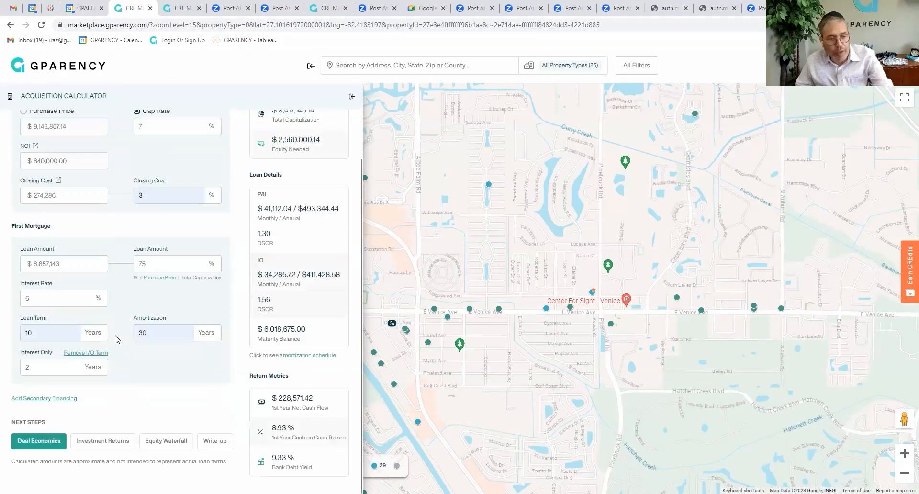
{"action": "left_click", "coordinate": [98, 441]}
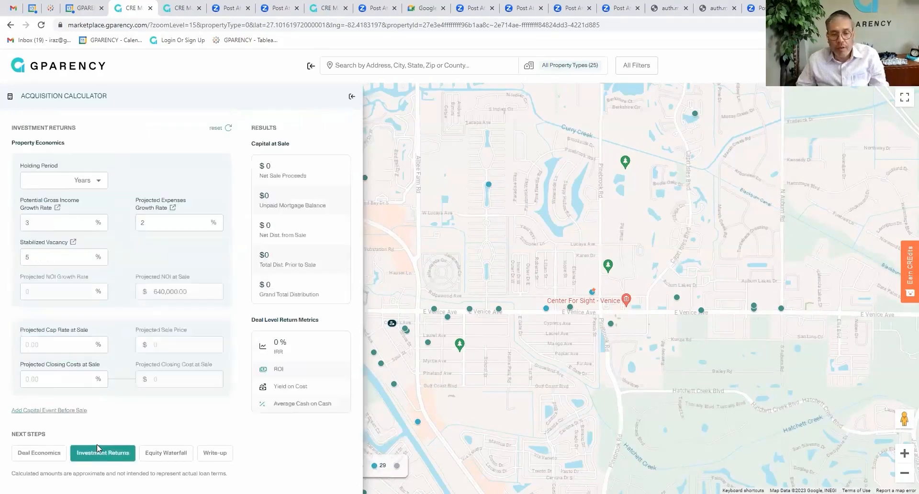
{"action": "left_click", "coordinate": [52, 453]}
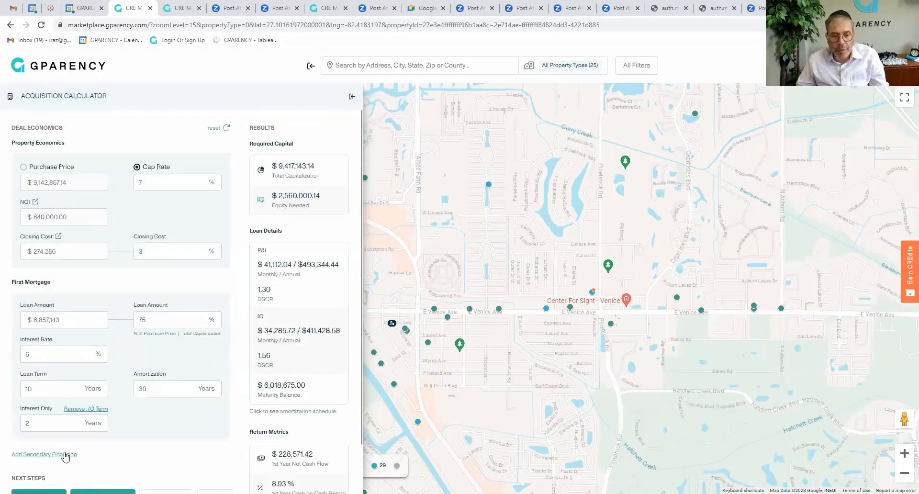
{"action": "scroll", "coordinate": [212, 423], "scroll_direction": "down", "scroll_amount": 2}
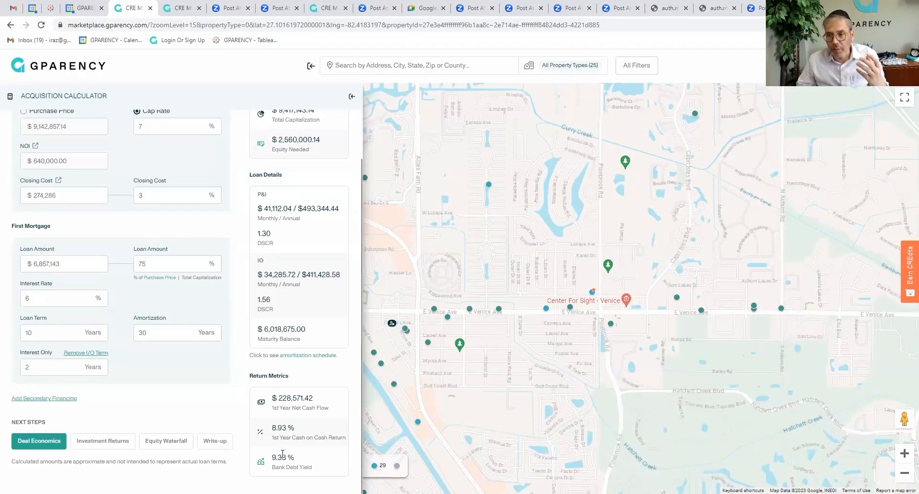
Open the investment returns section and set the holding period to 7 years.
{"action": "left_click", "coordinate": [103, 441]}
{"action": "left_click", "coordinate": [61, 185]}
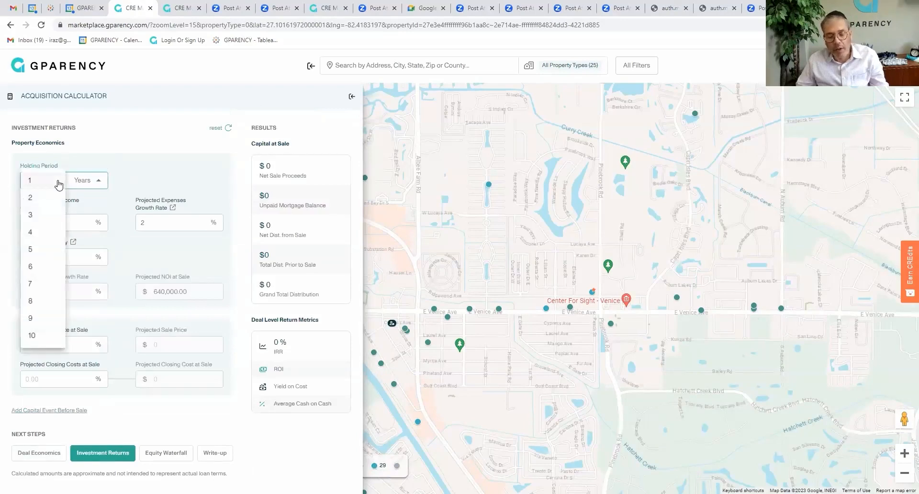
{"action": "left_click", "coordinate": [52, 287]}
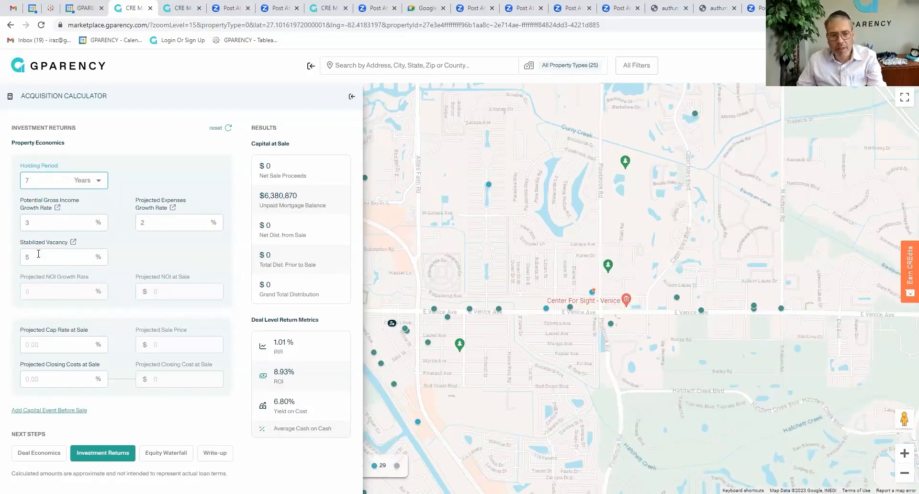
Set the projected cap rate at sale to 7% and the projected closing costs at sale to 3%.
{"action": "left_click", "coordinate": [63, 344]}
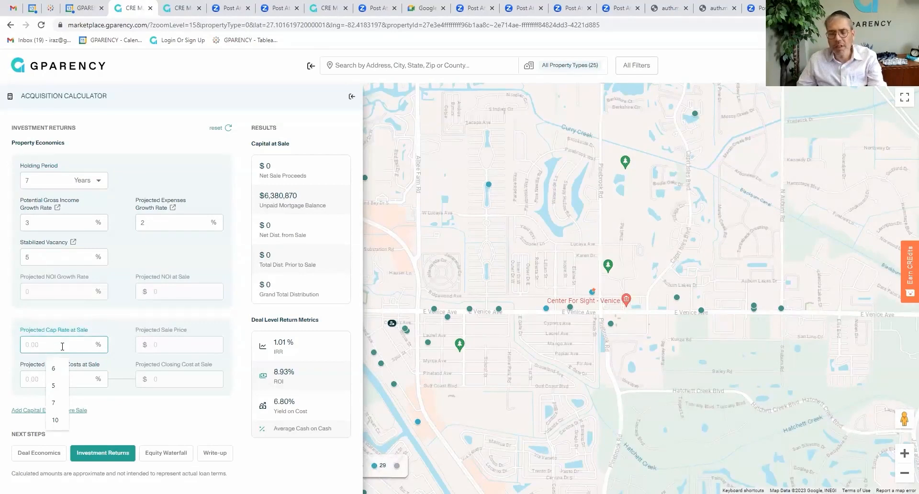
{"action": "type", "text": "7"}
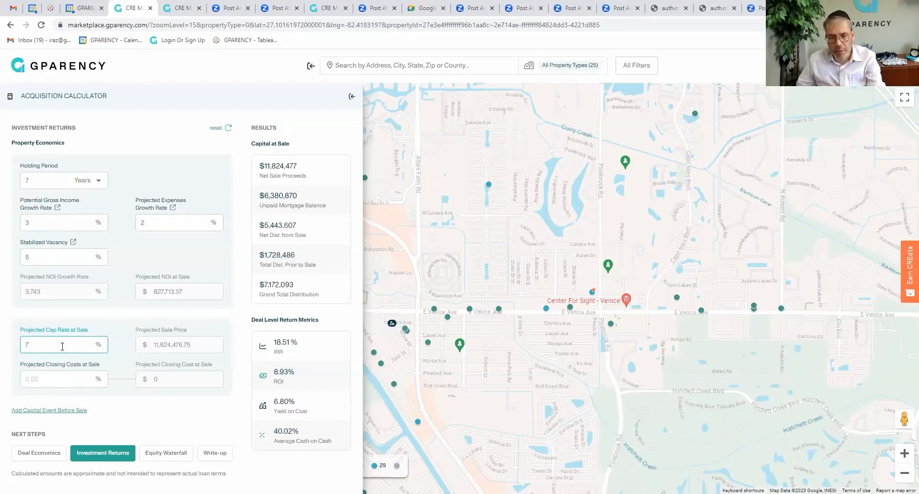
{"action": "left_click", "coordinate": [54, 375]}
{"action": "type", "text": "3"}
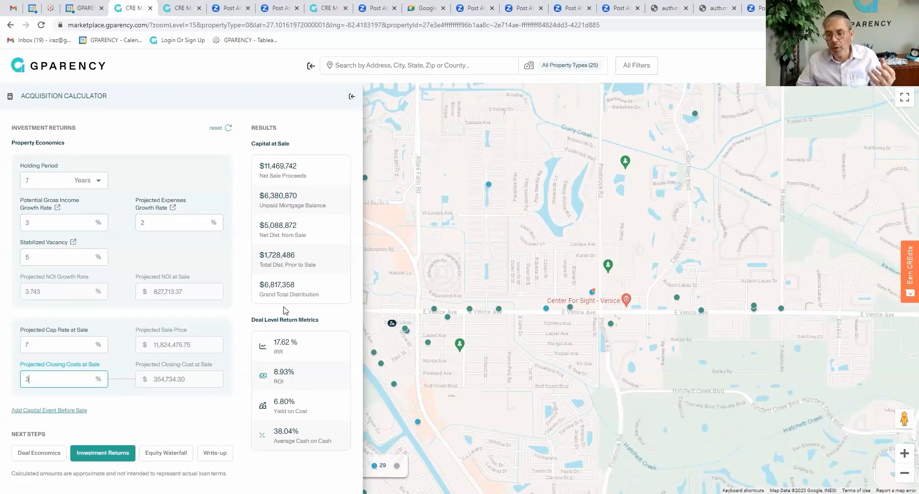
{"action": "left_click_drag", "start_coordinate": [284, 320], "coordinate": [274, 320]}
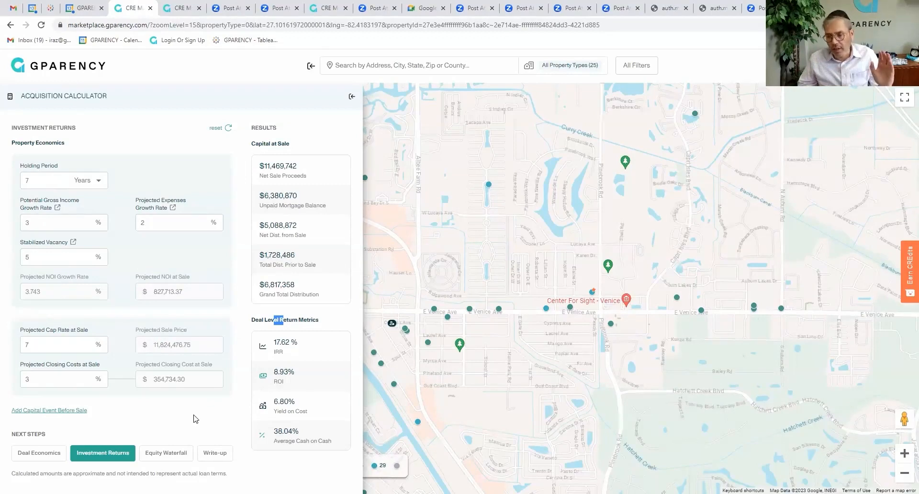
Set the Year 3 potential gross income growth to 10% in the pro forma cash flow and apply it to the investment returns.
{"action": "left_click", "coordinate": [183, 451]}
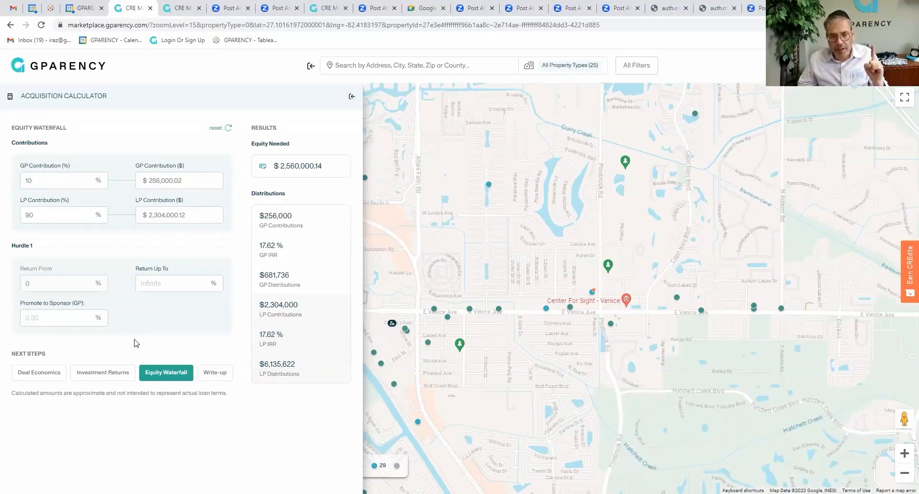
{"action": "left_click", "coordinate": [89, 372]}
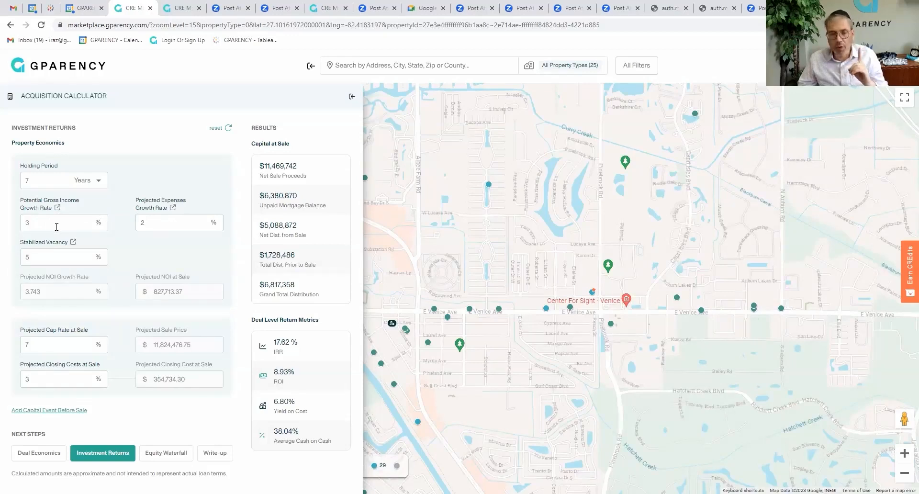
{"action": "left_click", "coordinate": [57, 208]}
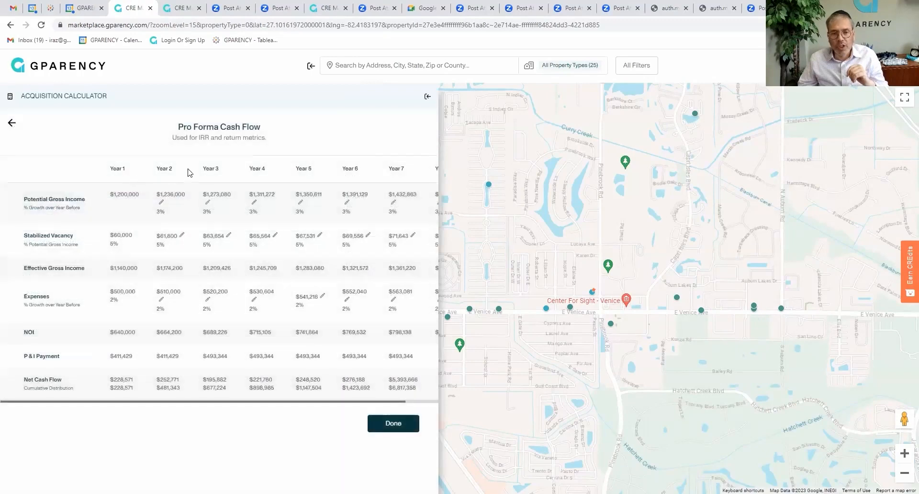
{"action": "left_click", "coordinate": [208, 202]}
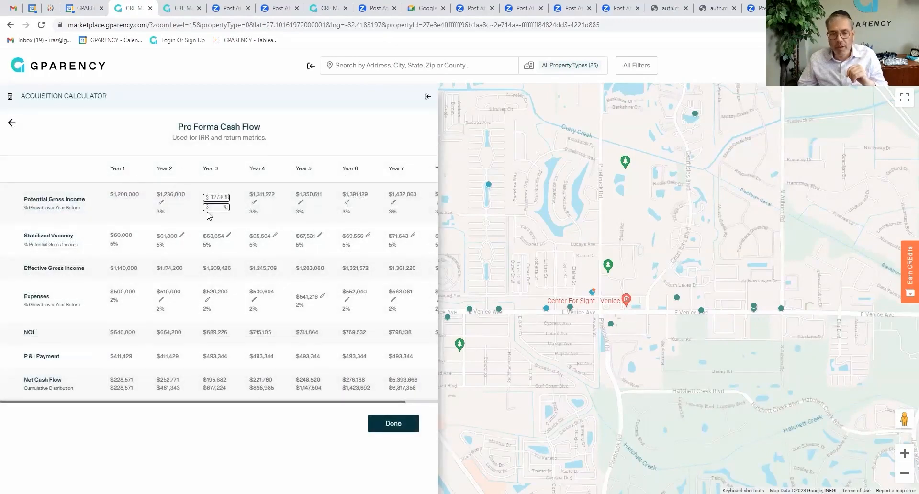
{"action": "type", "text": "10"}
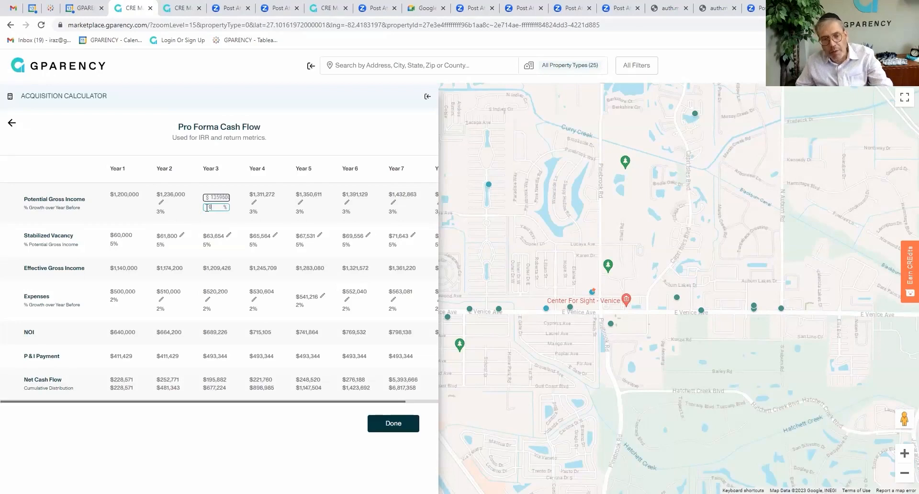
{"action": "left_click", "coordinate": [410, 428]}
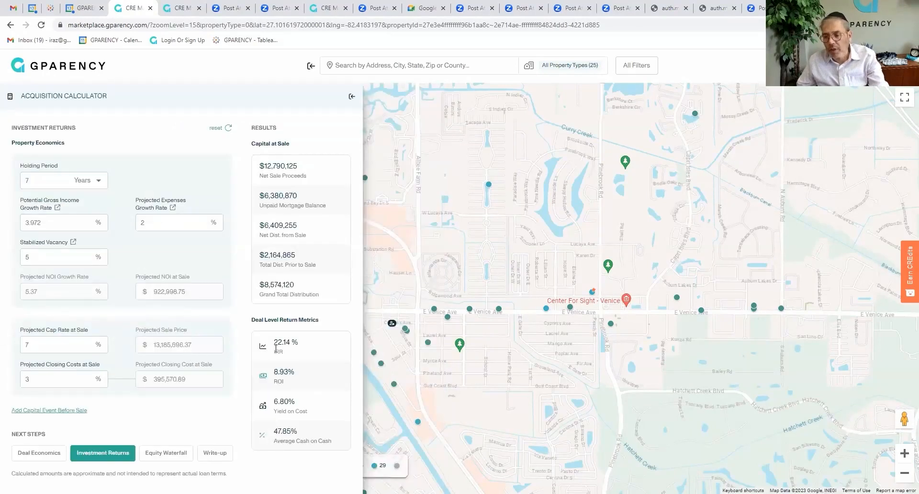
Open the equity waterfall and set Hurdle 1 to a return up to 8%.
{"action": "left_click", "coordinate": [166, 453]}
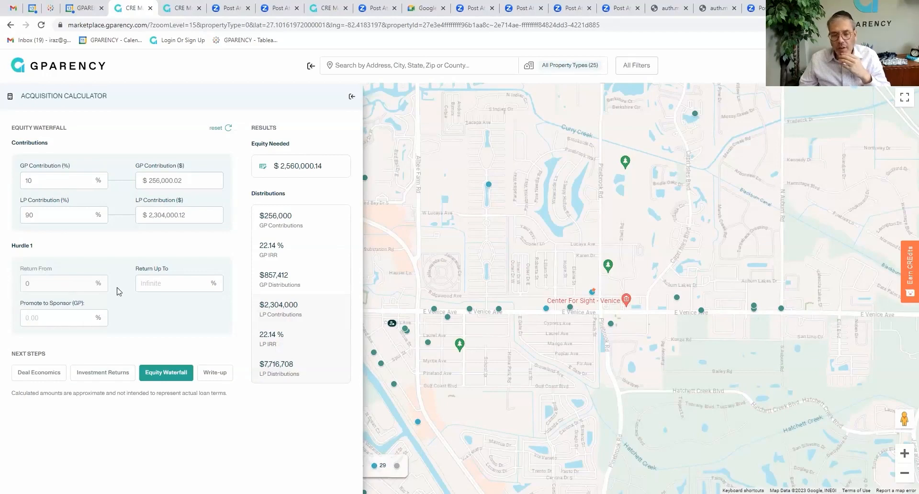
{"action": "left_click", "coordinate": [168, 283]}
{"action": "type", "text": "8"}
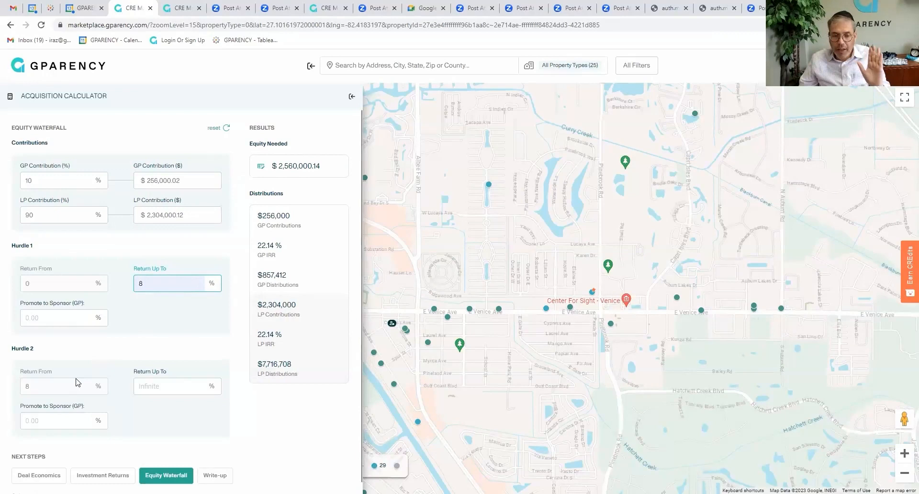
Set Hurdle 2 to a return up to 12% with a 20% promote to the sponsor.
{"action": "left_click", "coordinate": [141, 389]}
{"action": "type", "text": "12"}
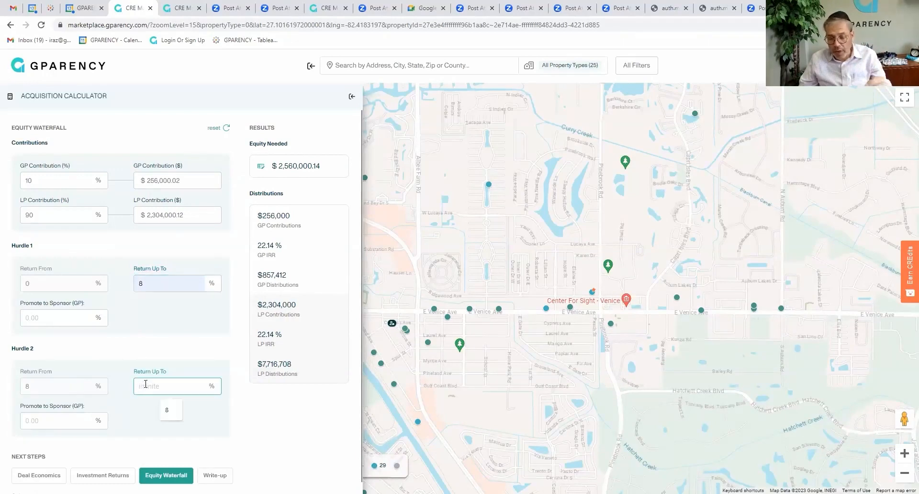
{"action": "left_click", "coordinate": [77, 419]}
{"action": "type", "text": "20"}
Set the Hurdle 3 promote to the sponsor to 50% and review the GP and LP distributions.
{"action": "scroll", "coordinate": [115, 411], "scroll_direction": "down", "scroll_amount": 1}
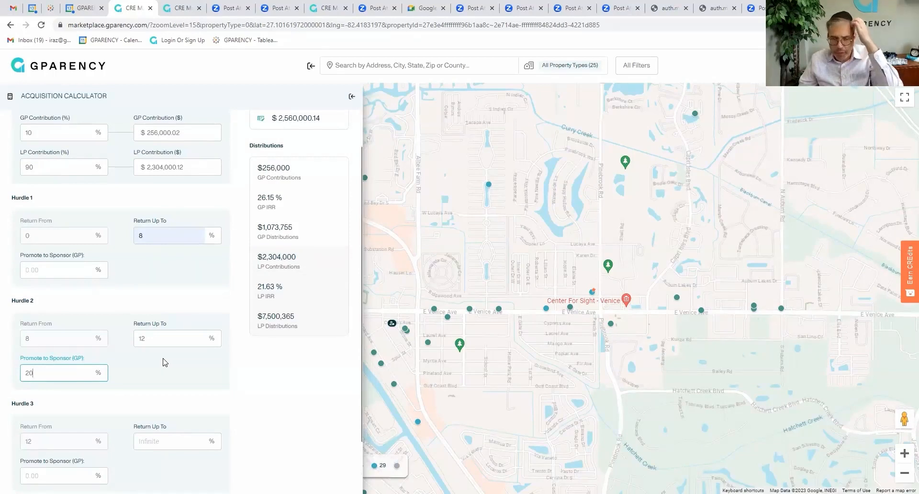
{"action": "scroll", "coordinate": [162, 366], "scroll_direction": "down", "scroll_amount": 2}
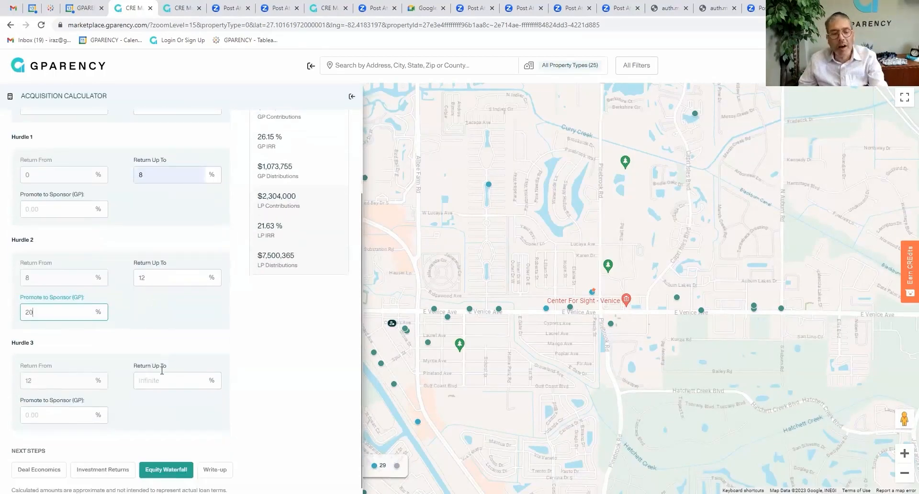
{"action": "left_click", "coordinate": [61, 411]}
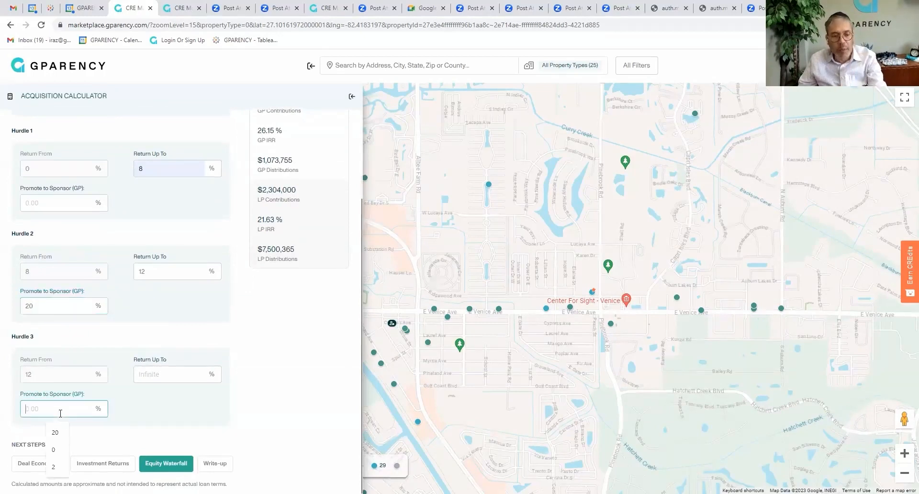
{"action": "type", "text": "50"}
{"action": "left_click", "coordinate": [157, 408]}
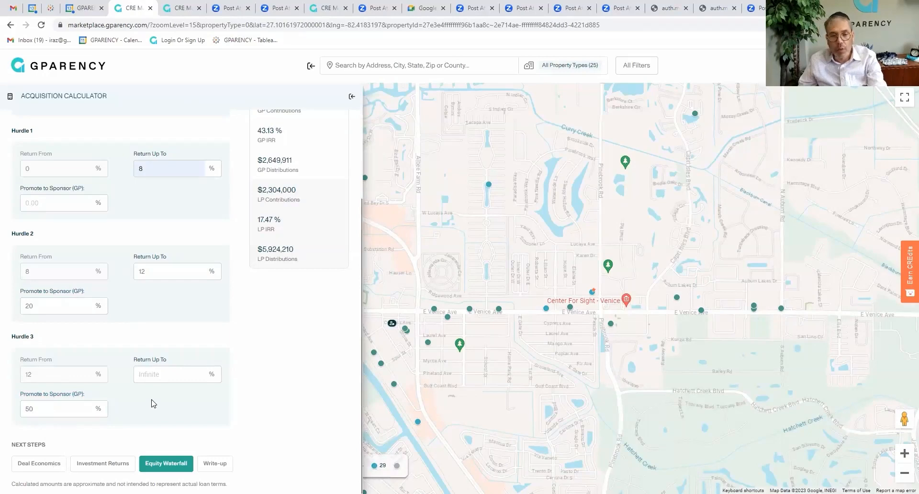
{"action": "scroll", "coordinate": [236, 398], "scroll_direction": "up", "scroll_amount": 3}
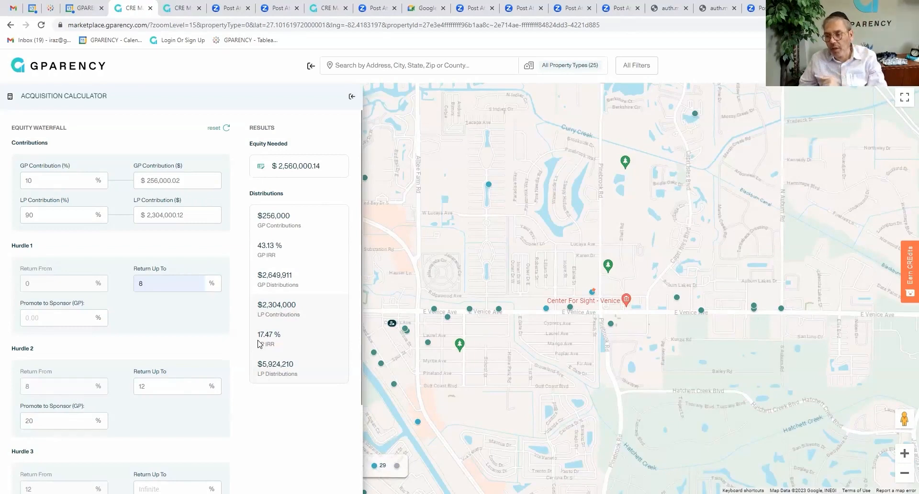
{"action": "scroll", "coordinate": [254, 341], "scroll_direction": "down", "scroll_amount": 3}
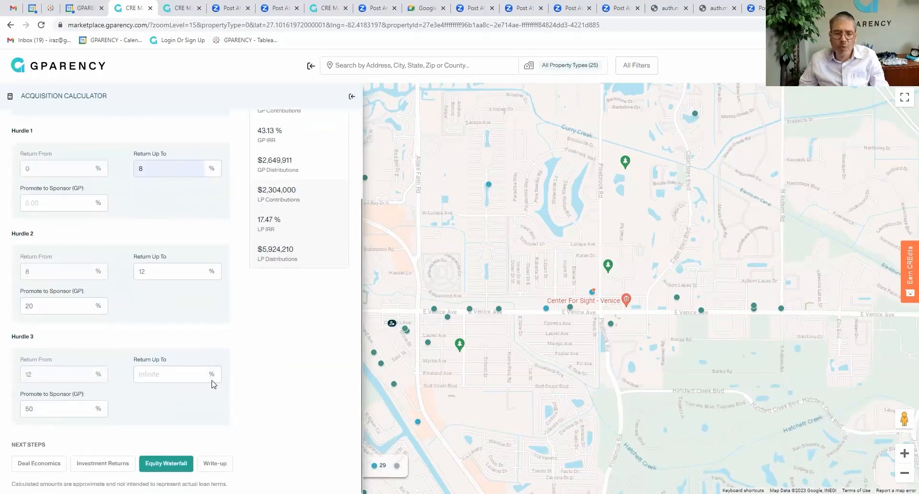
Review the equity waterfall contributions and distributions, and check the deal-level return metrics in the investment returns.
{"action": "scroll", "coordinate": [220, 392], "scroll_direction": "up", "scroll_amount": 3}
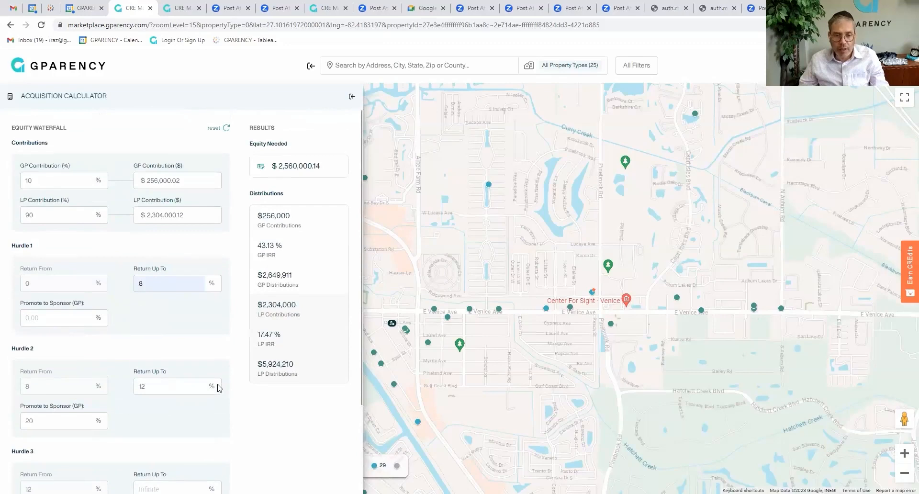
{"action": "scroll", "coordinate": [220, 392], "scroll_direction": "down", "scroll_amount": 3}
{"action": "left_click", "coordinate": [102, 463]}
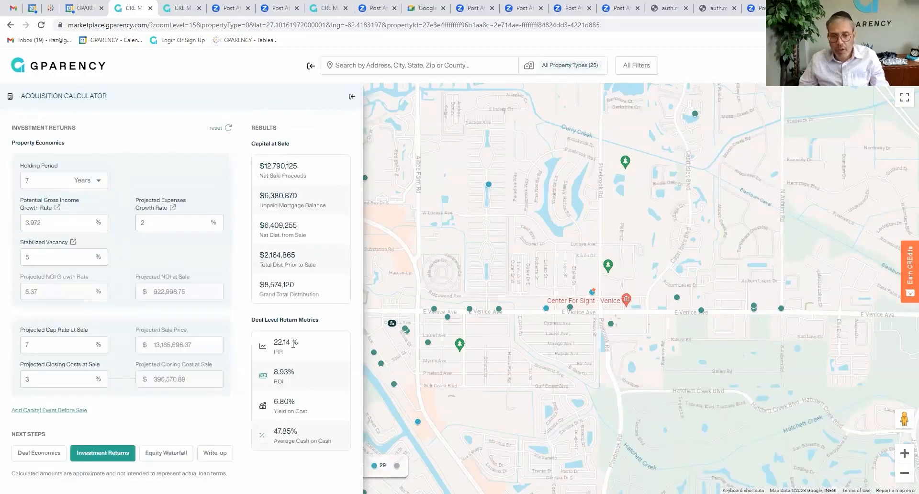
In the deal economics, set the first mortgage loan amount to 80% of purchase price and its interest rate to 6.25%.
{"action": "left_click", "coordinate": [39, 457]}
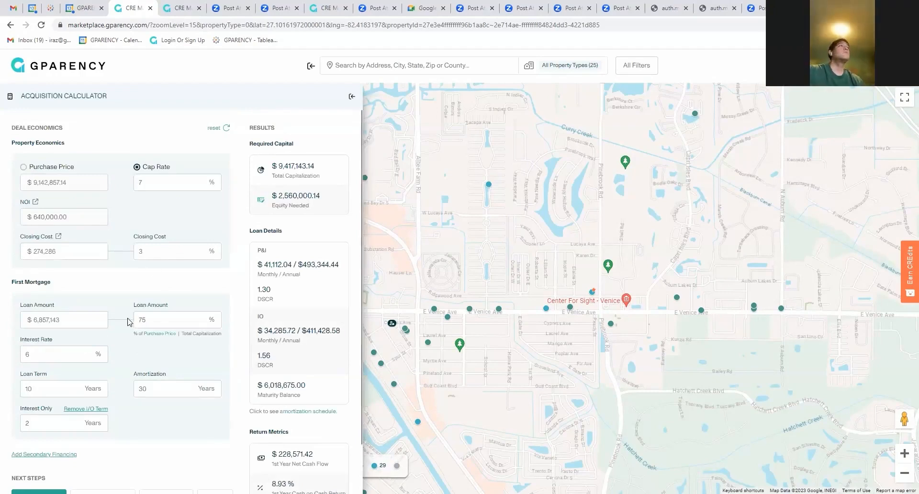
{"action": "left_click_drag", "start_coordinate": [160, 319], "coordinate": [122, 318]}
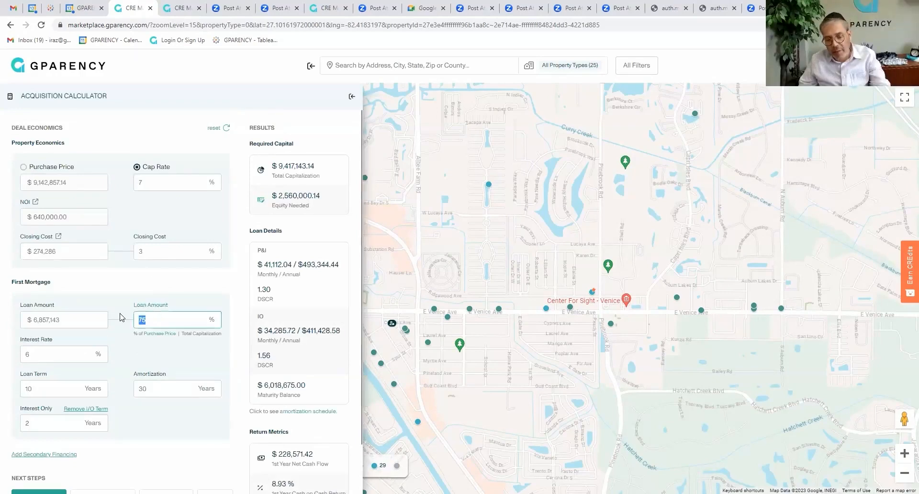
{"action": "type", "text": "80"}
{"action": "left_click", "coordinate": [78, 358]}
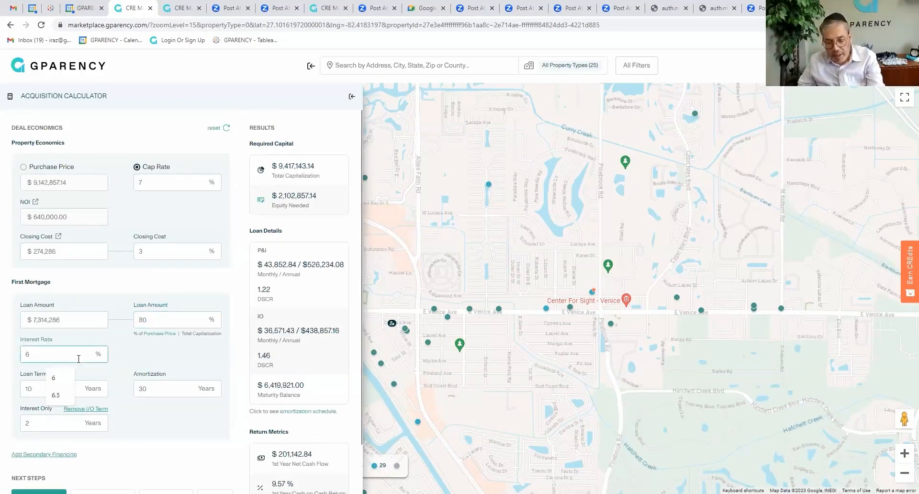
{"action": "type", "text": ".25"}
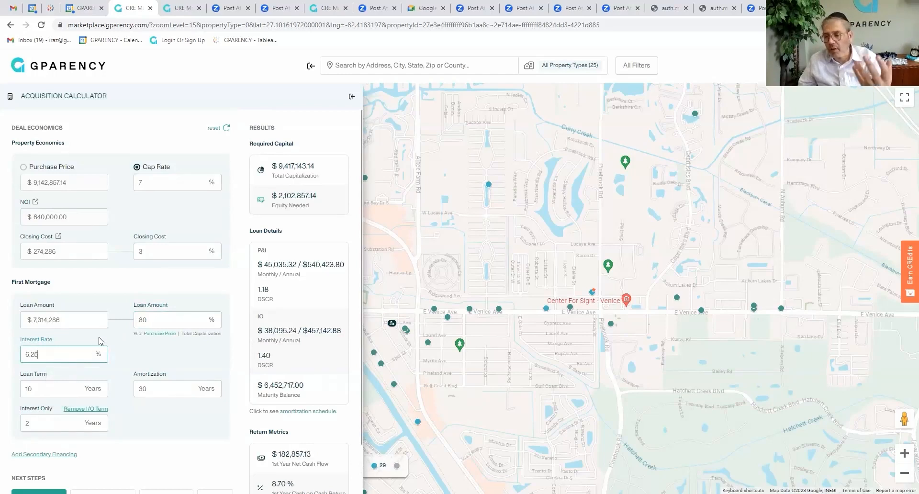
Review the recalculated investment returns, equity waterfall and deal write-up.
{"action": "scroll", "coordinate": [101, 339], "scroll_direction": "down", "scroll_amount": 2}
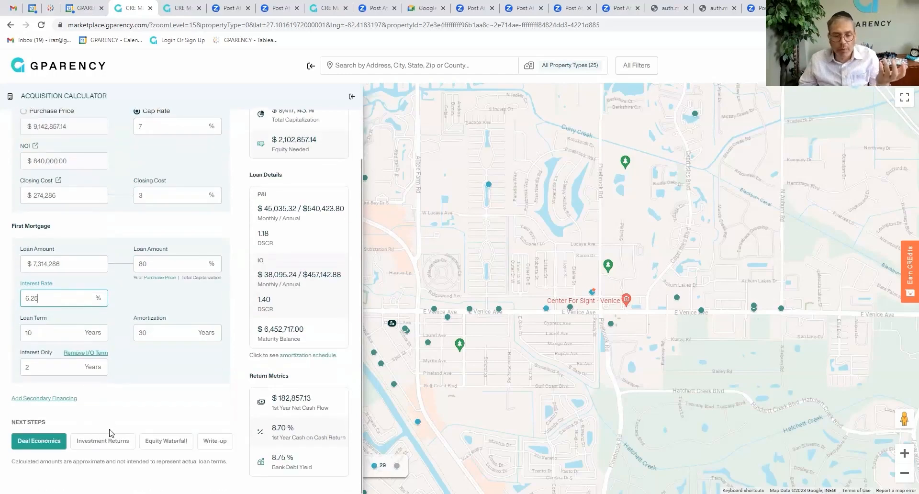
{"action": "left_click", "coordinate": [130, 436]}
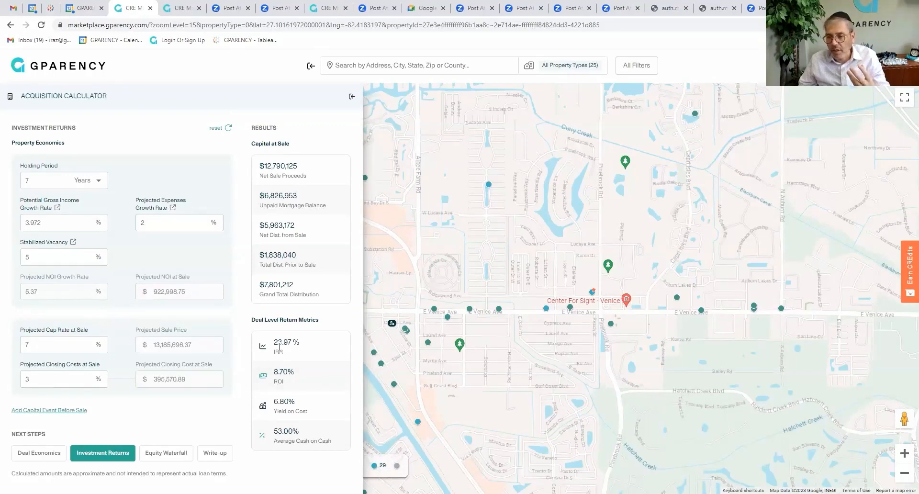
{"action": "left_click", "coordinate": [166, 453]}
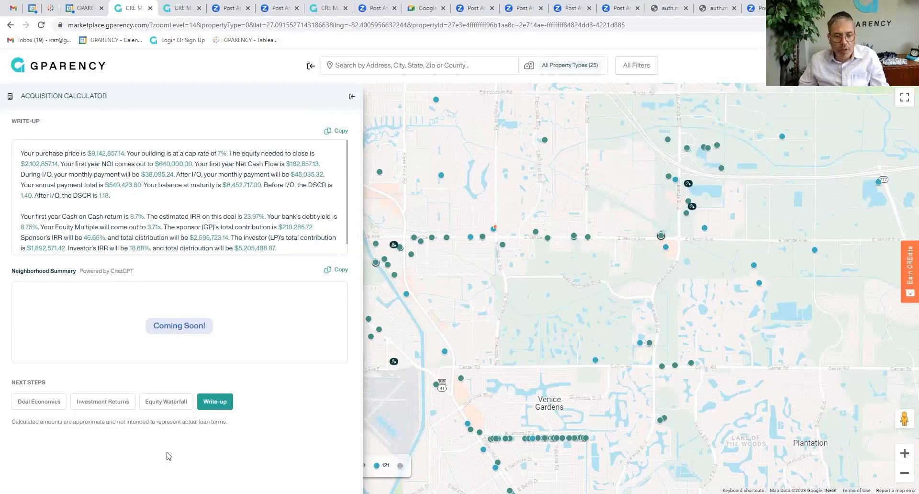
Open a mixed-use listing in Venice from the map, view its own blank acquisition calculator, and return to the map.
{"action": "left_click", "coordinate": [351, 96]}
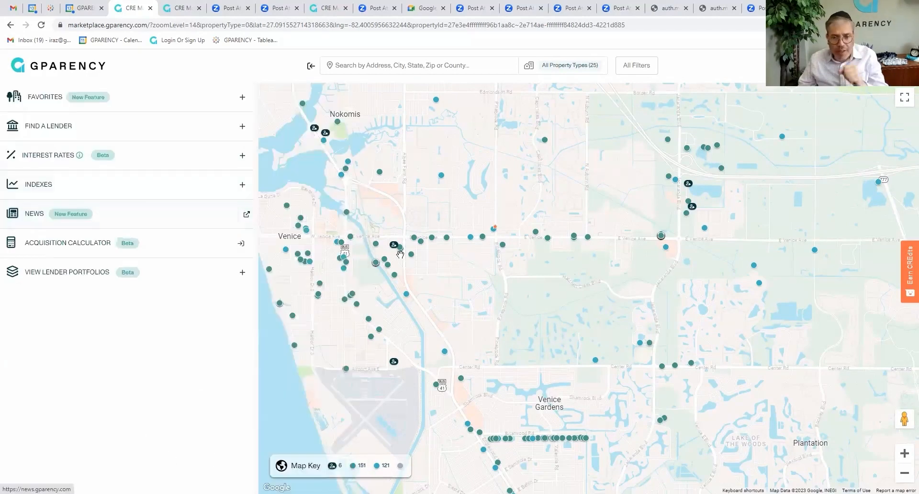
{"action": "left_click", "coordinate": [394, 246]}
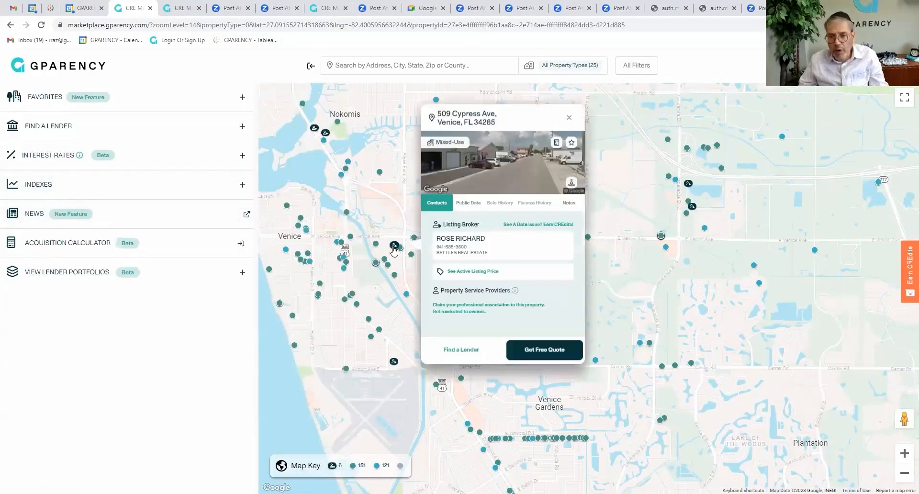
{"action": "left_click", "coordinate": [556, 142]}
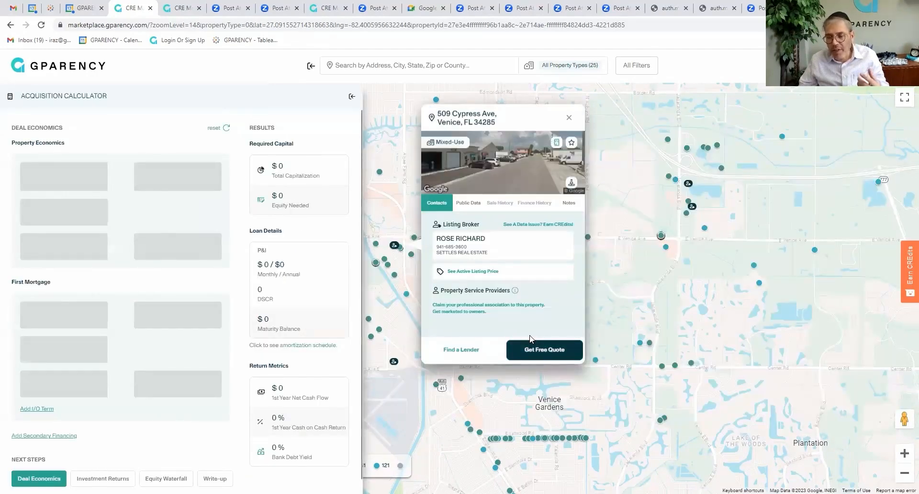
{"action": "left_click", "coordinate": [352, 97]}
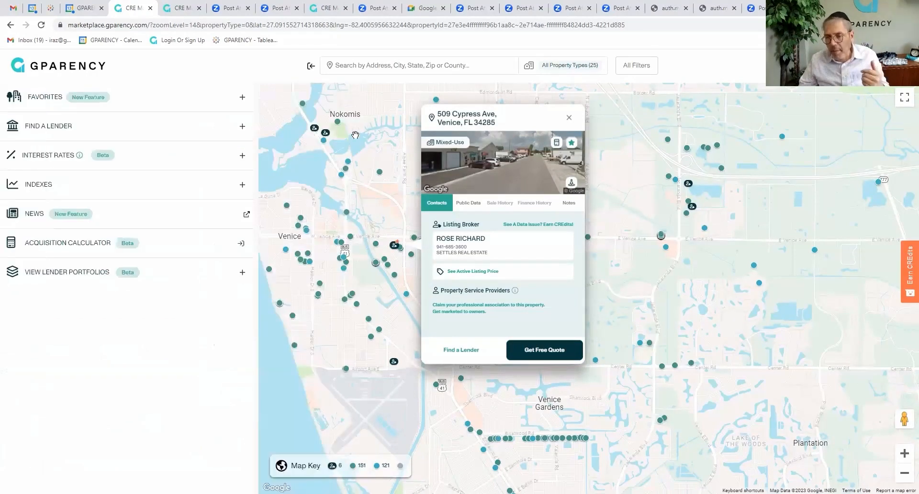